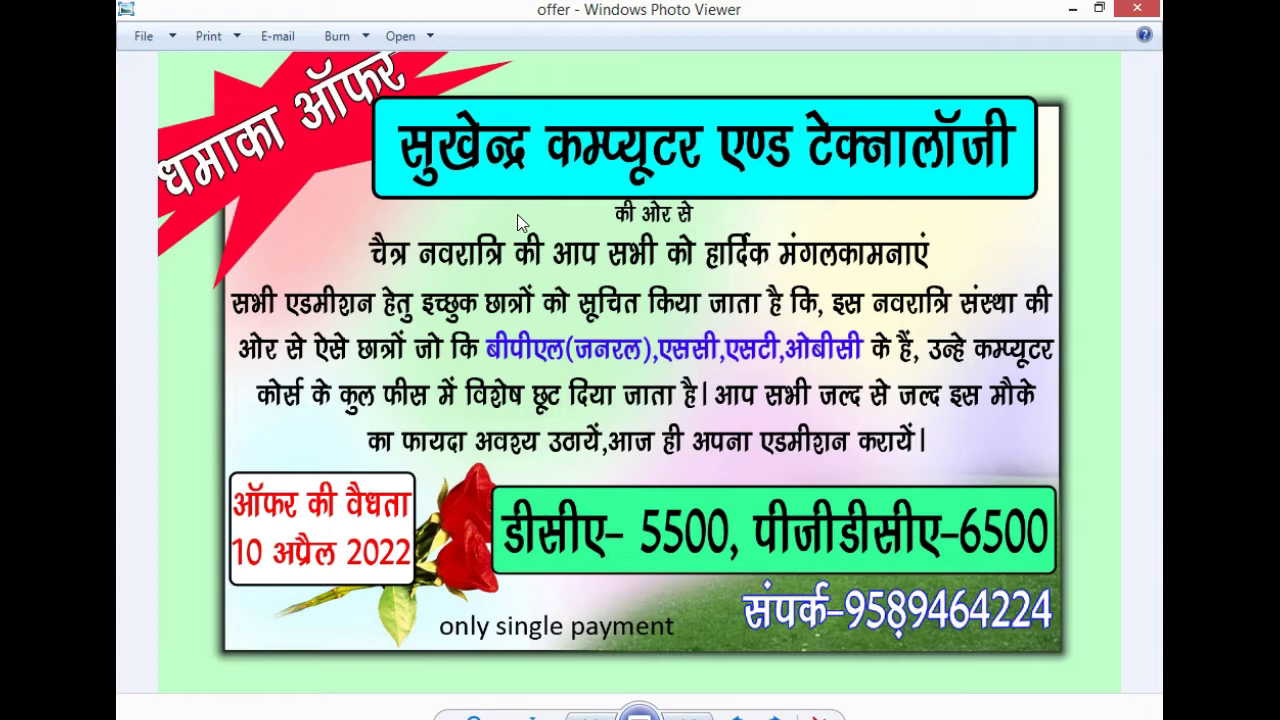
Switch to the exam paper in Word and start a new line below question 6
key(alt+Tab)
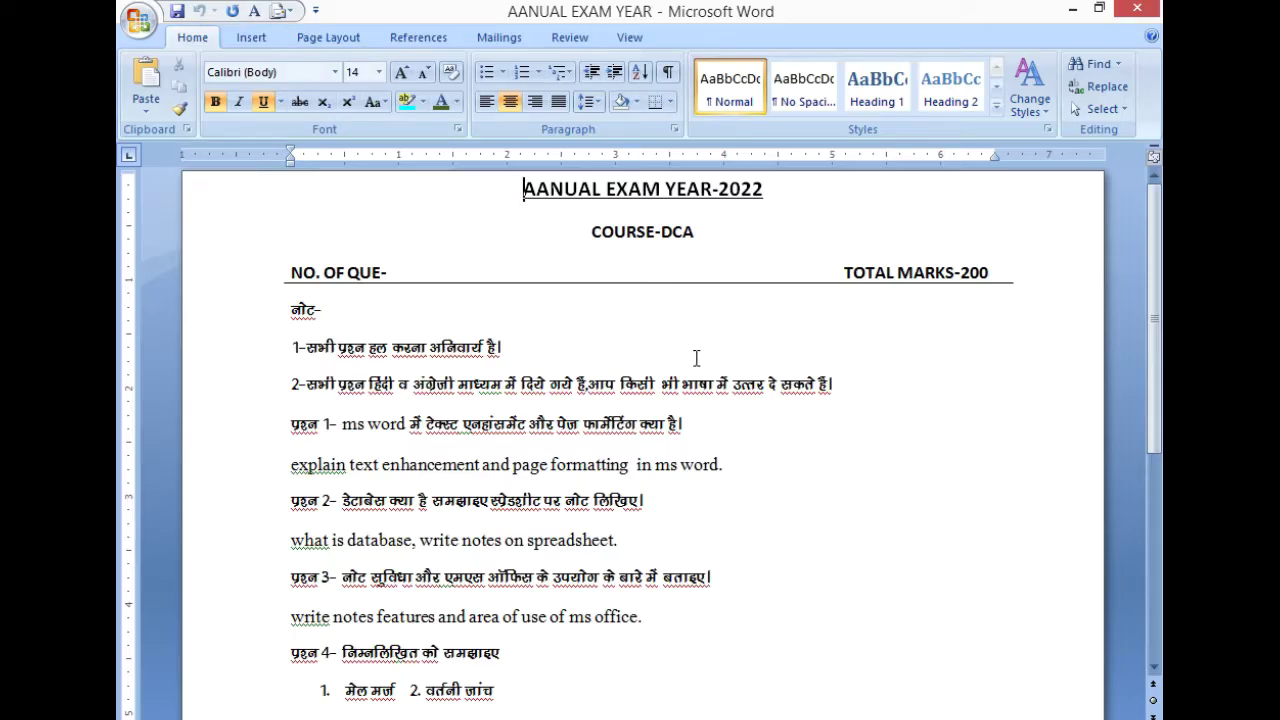
scroll(699, 358, down, 3)
scroll(699, 358, down, 2)
scroll(699, 358, down, 3)
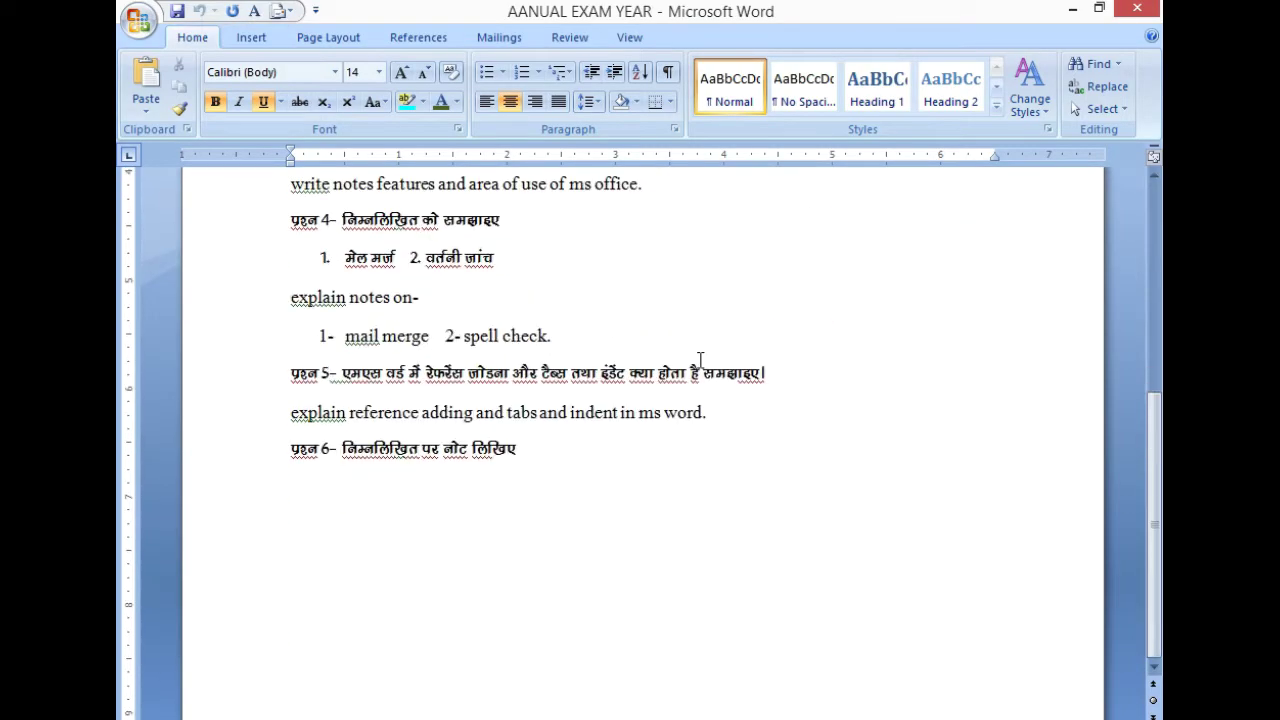
double_click(580, 492)
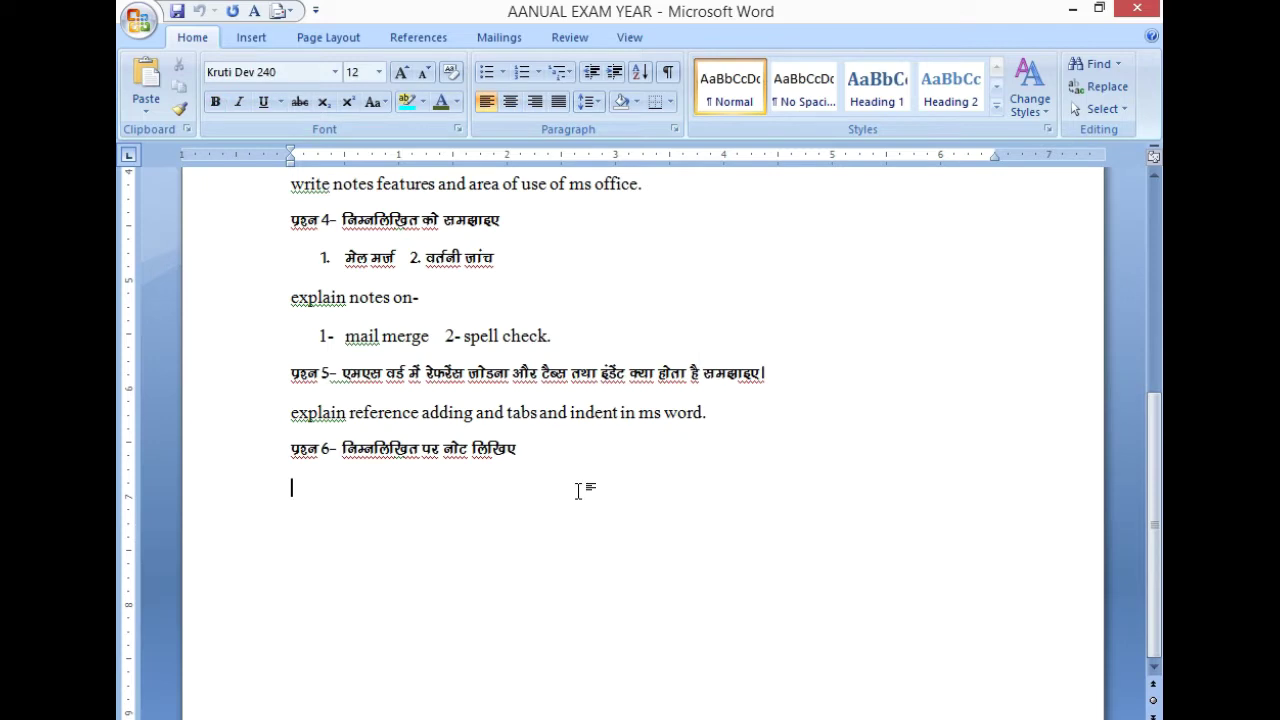
Scroll back to the top of the paper and bring up the Insert ribbon
scroll(578, 490, up, 4)
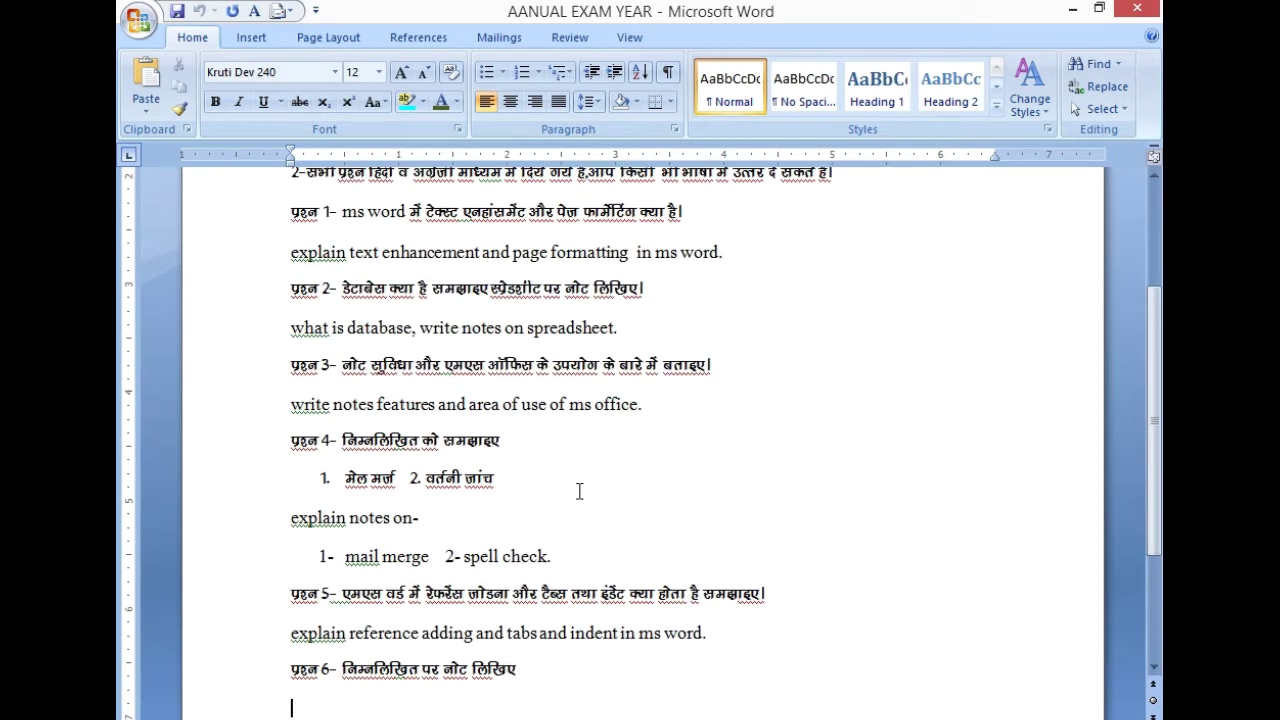
scroll(579, 491, up, 3)
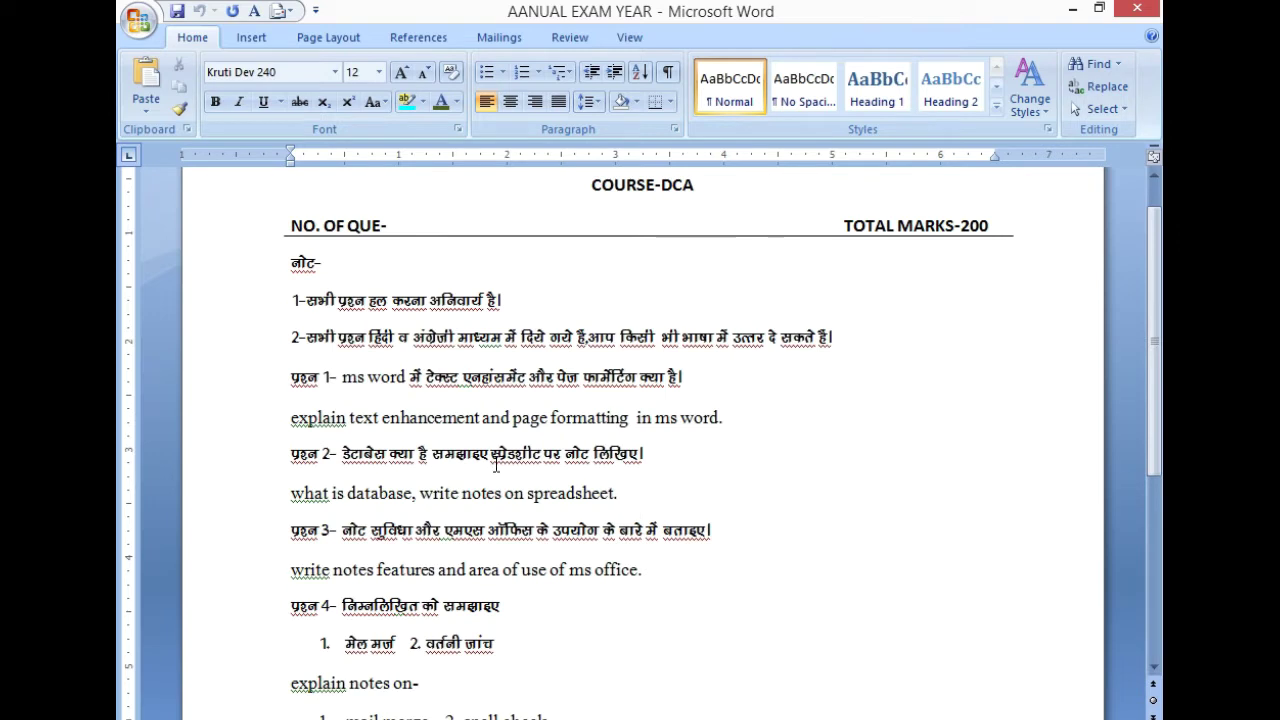
scroll(496, 470, up, 1)
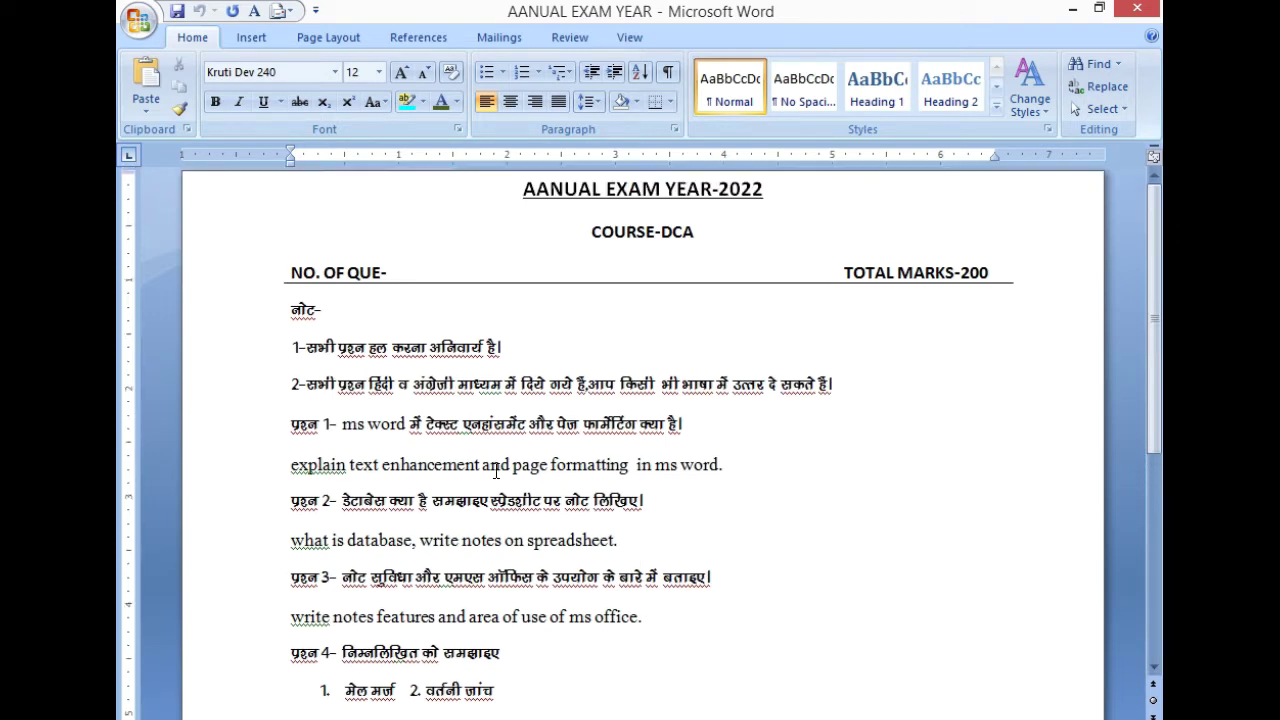
scroll(497, 466, down, 2)
scroll(500, 466, down, 3)
scroll(500, 466, up, 2)
scroll(500, 463, up, 3)
click(261, 42)
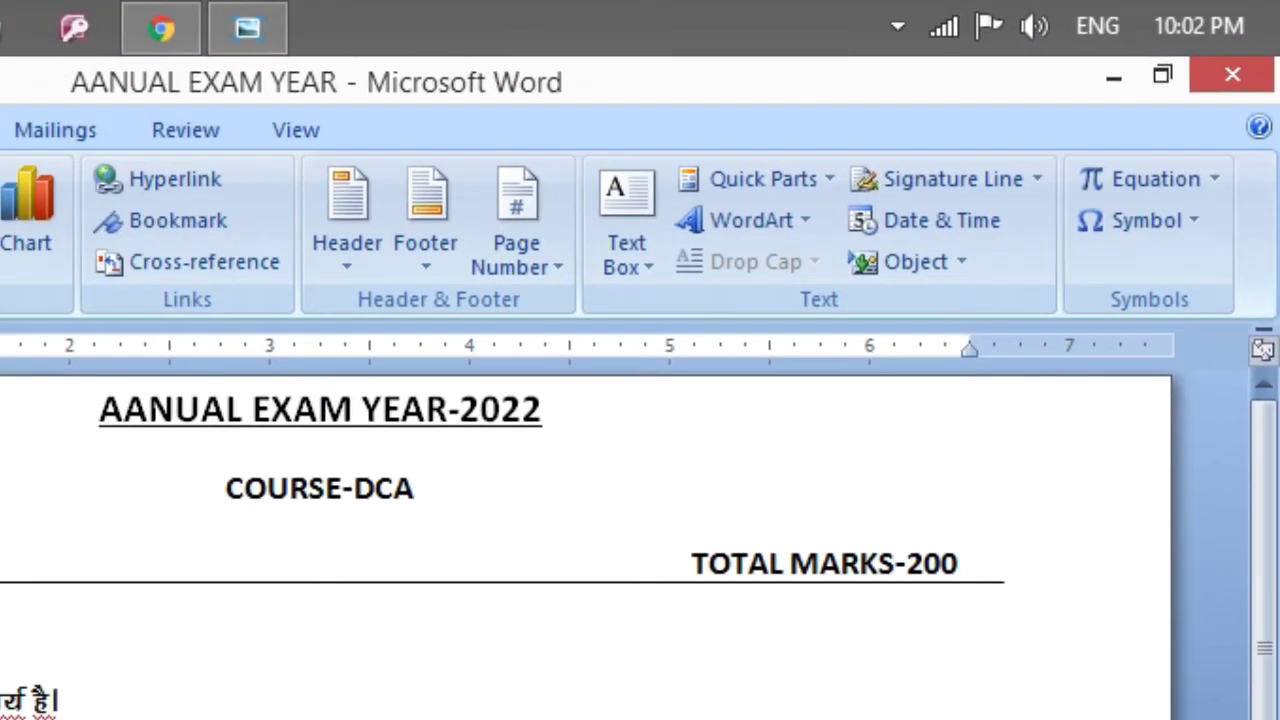
Open the Object dialog for inserting an embedded object
click(924, 261)
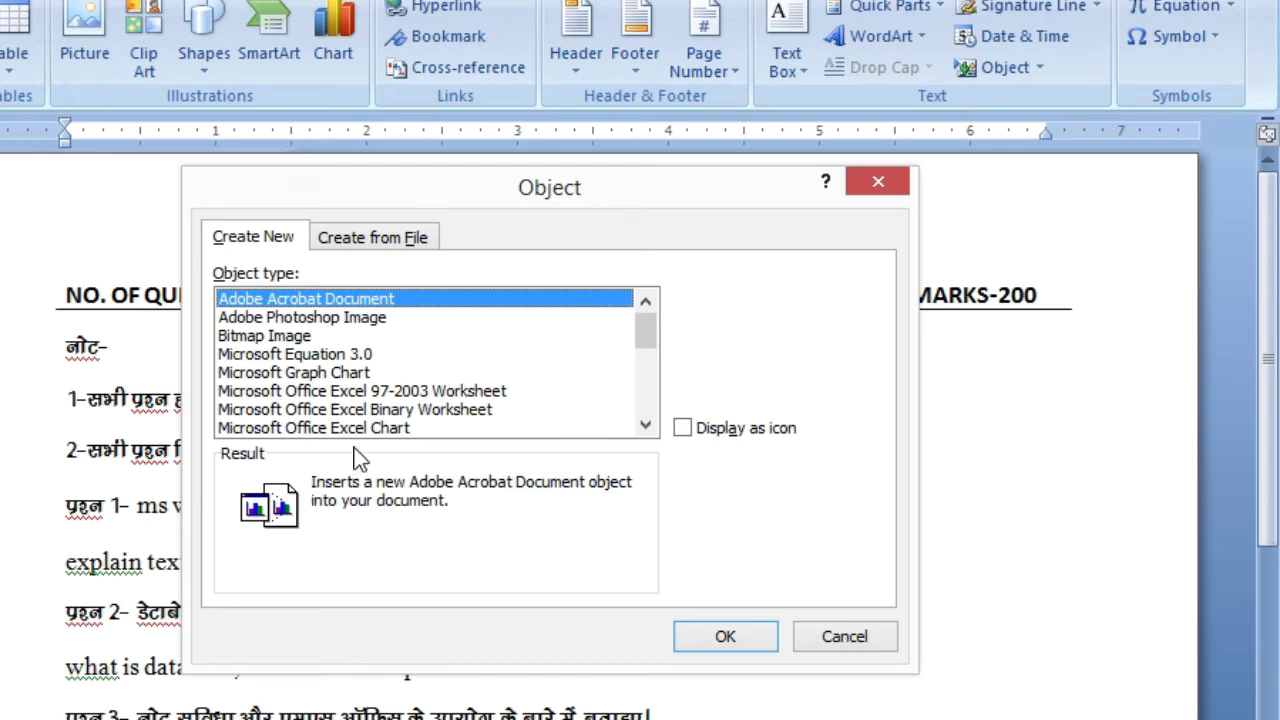
Create a new Bitmap Image object in the exam paper
click(285, 338)
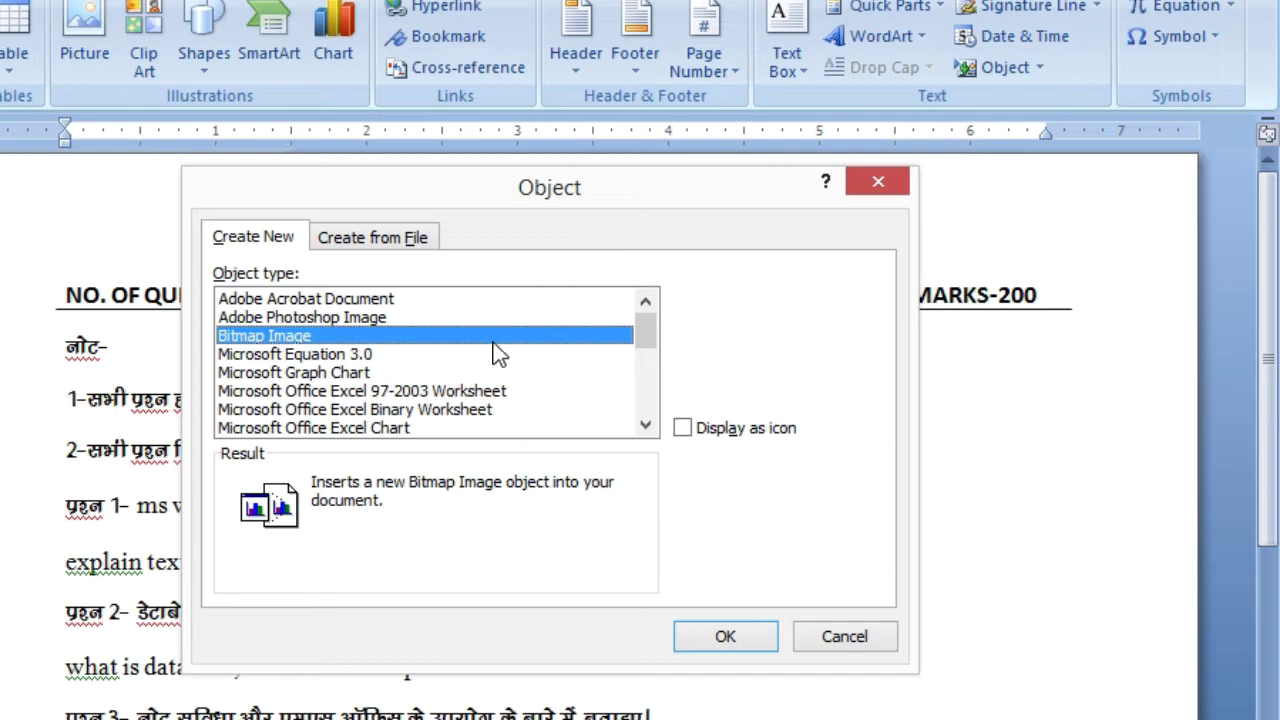
click(709, 640)
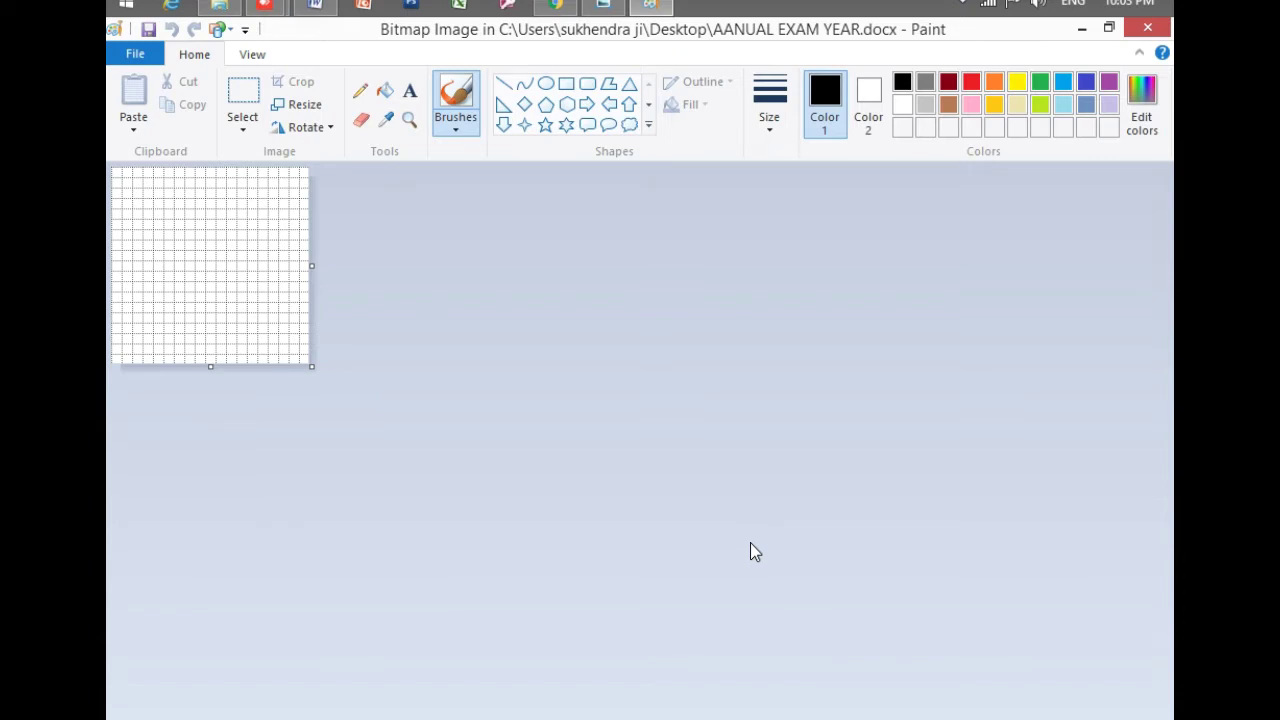
Enlarge the Paint canvas to about 640x410 and draw an oval near its centre
drag(311, 366, 751, 578)
click(545, 84)
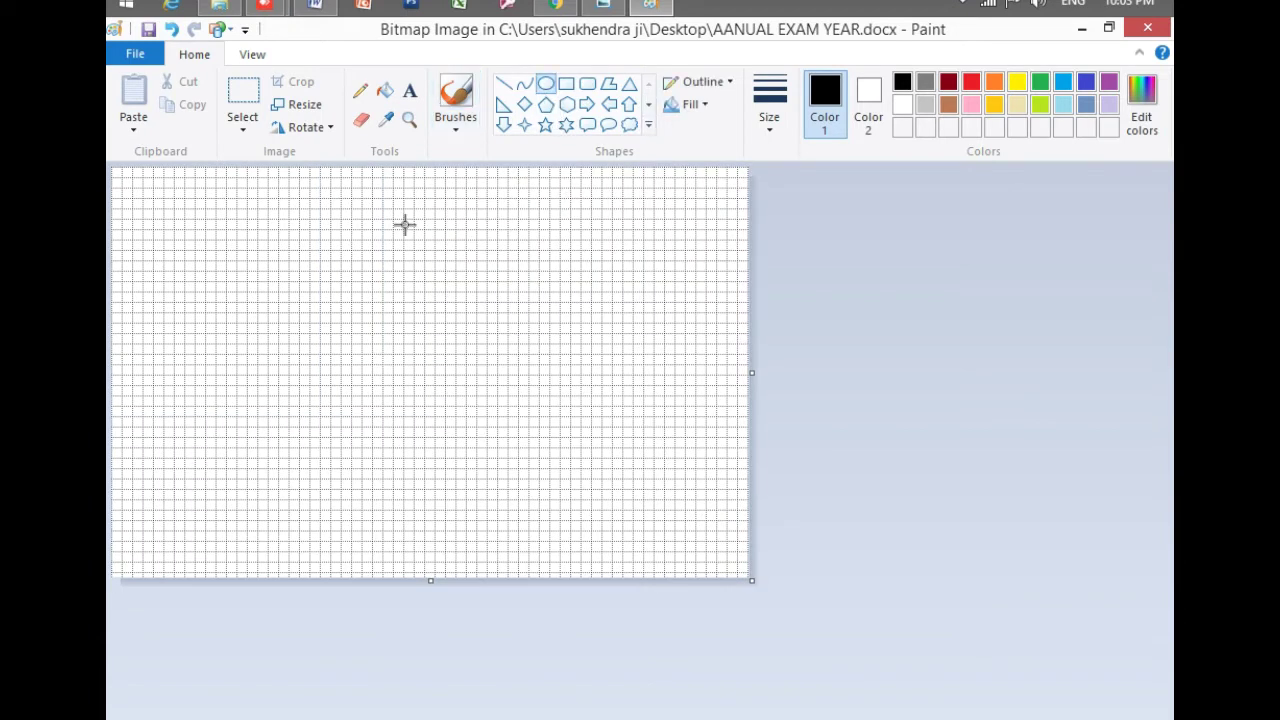
drag(352, 279, 481, 443)
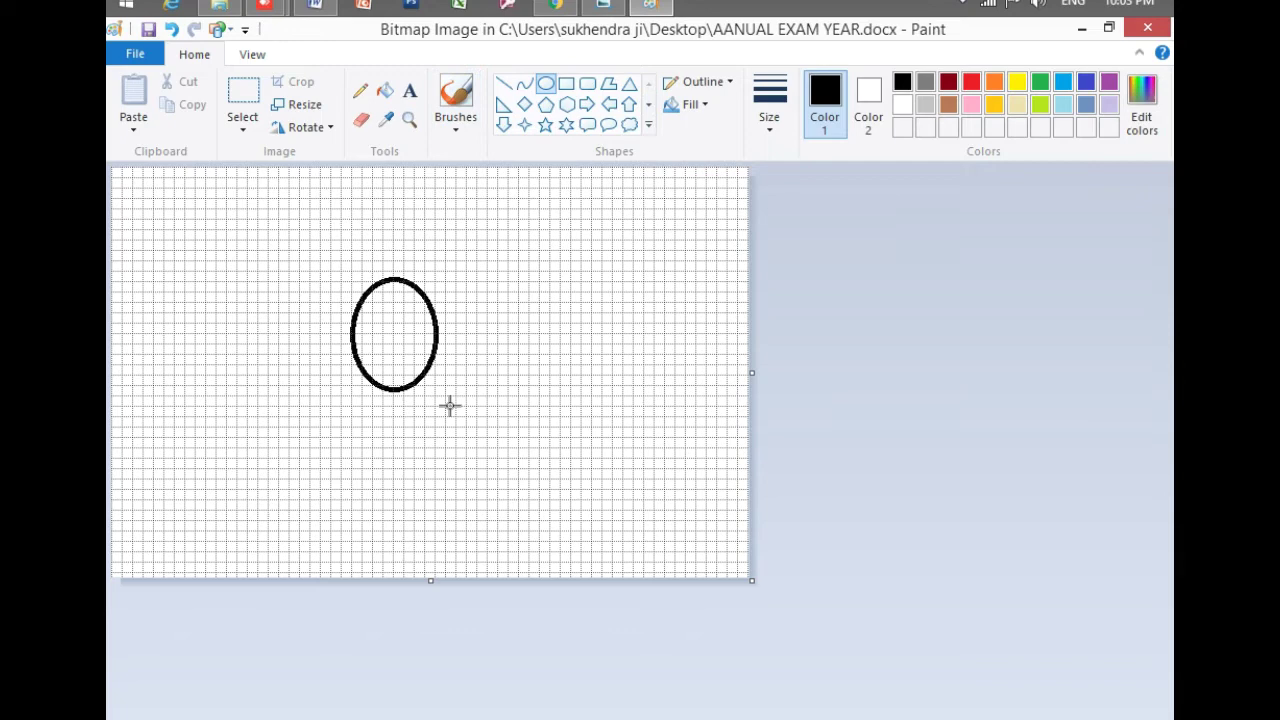
Draw freehand brush loops over and above the oval
click(458, 127)
click(474, 207)
mouse_move(403, 313)
mouse_down()
mouse_move(415, 425)
mouse_move(395, 285)
mouse_up()
click(388, 93)
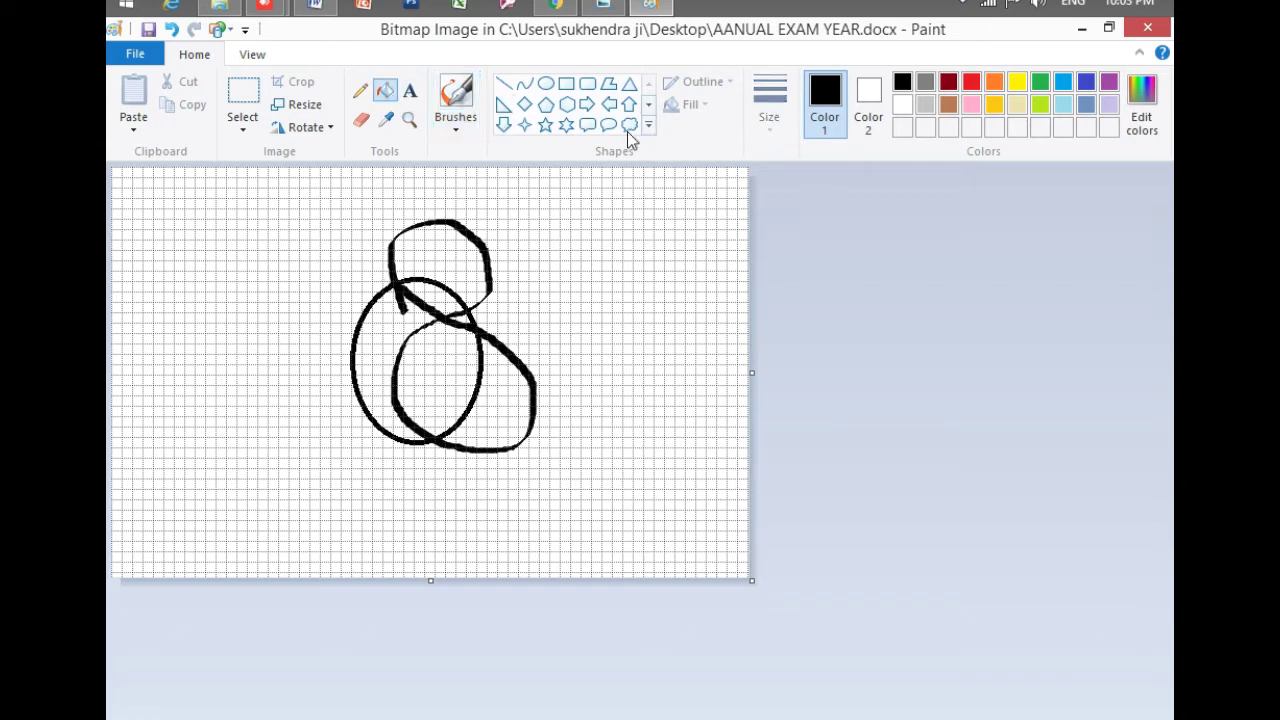
Fill the top shape red, the inner oval yellow, and the lower oval's left part green
click(971, 82)
click(427, 251)
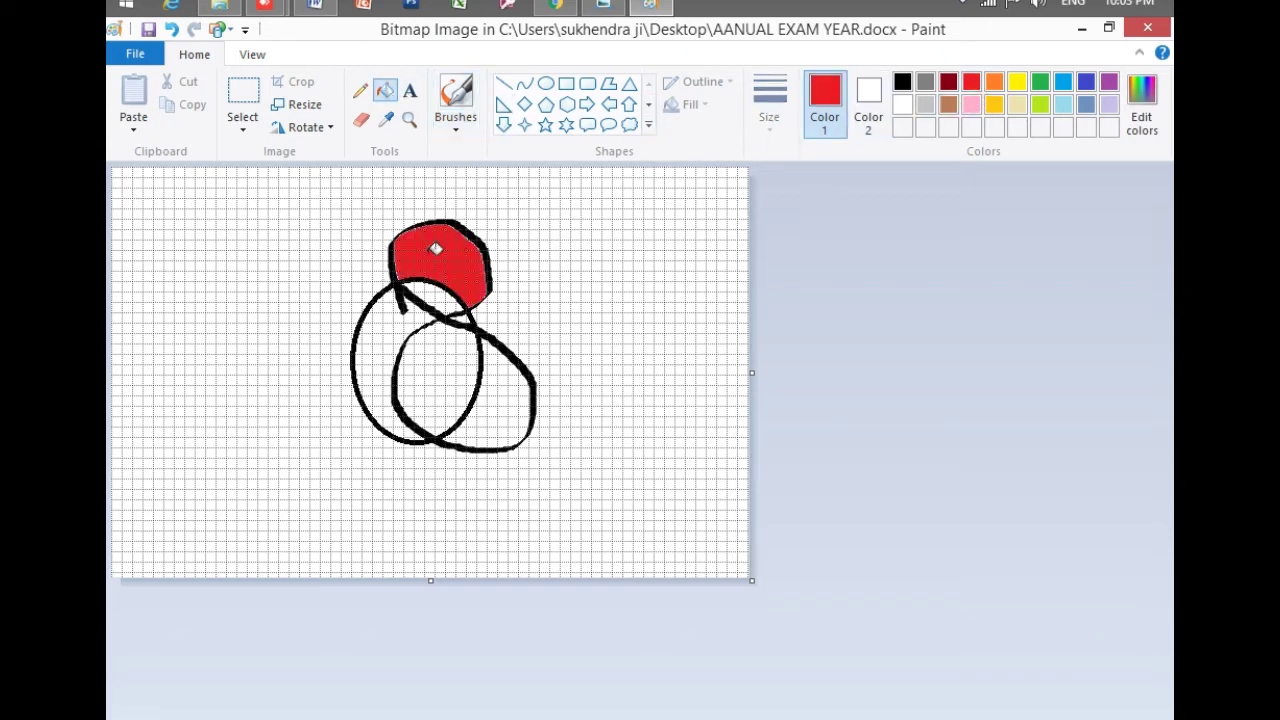
click(1017, 82)
click(452, 360)
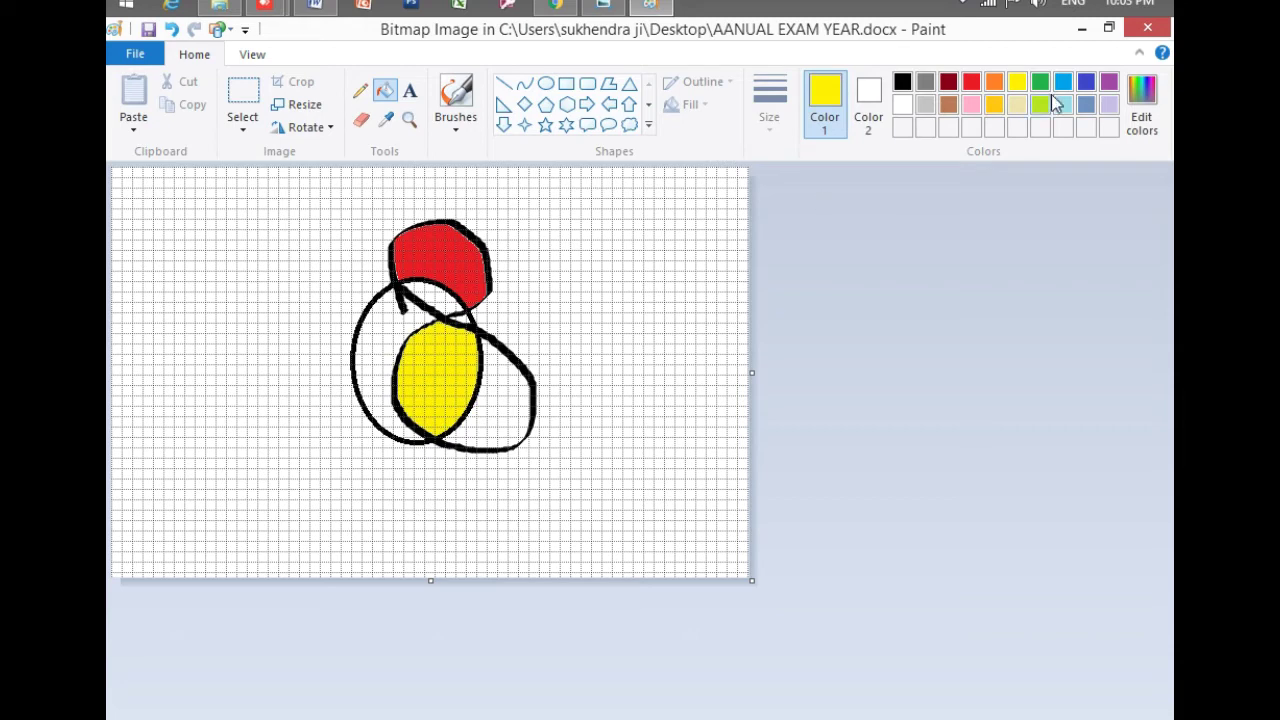
click(1040, 82)
click(386, 330)
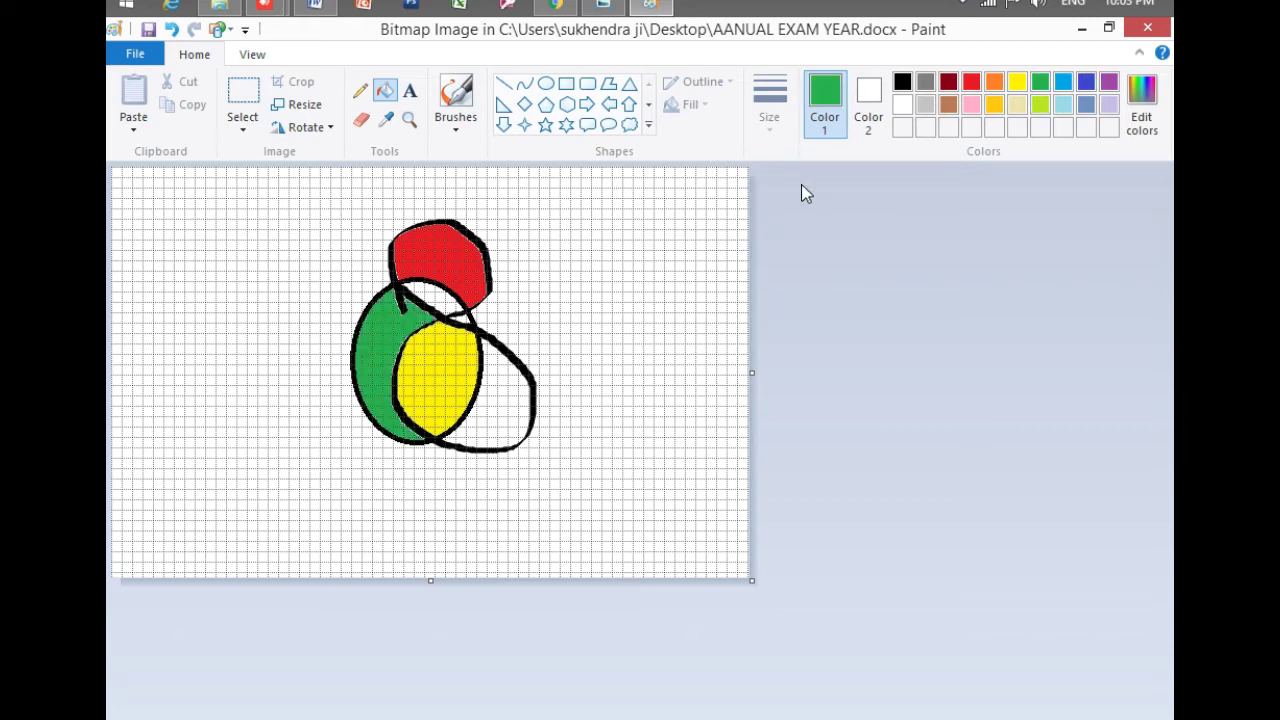
Fill the remaining gaps blue, purple and pink
click(1063, 82)
click(442, 296)
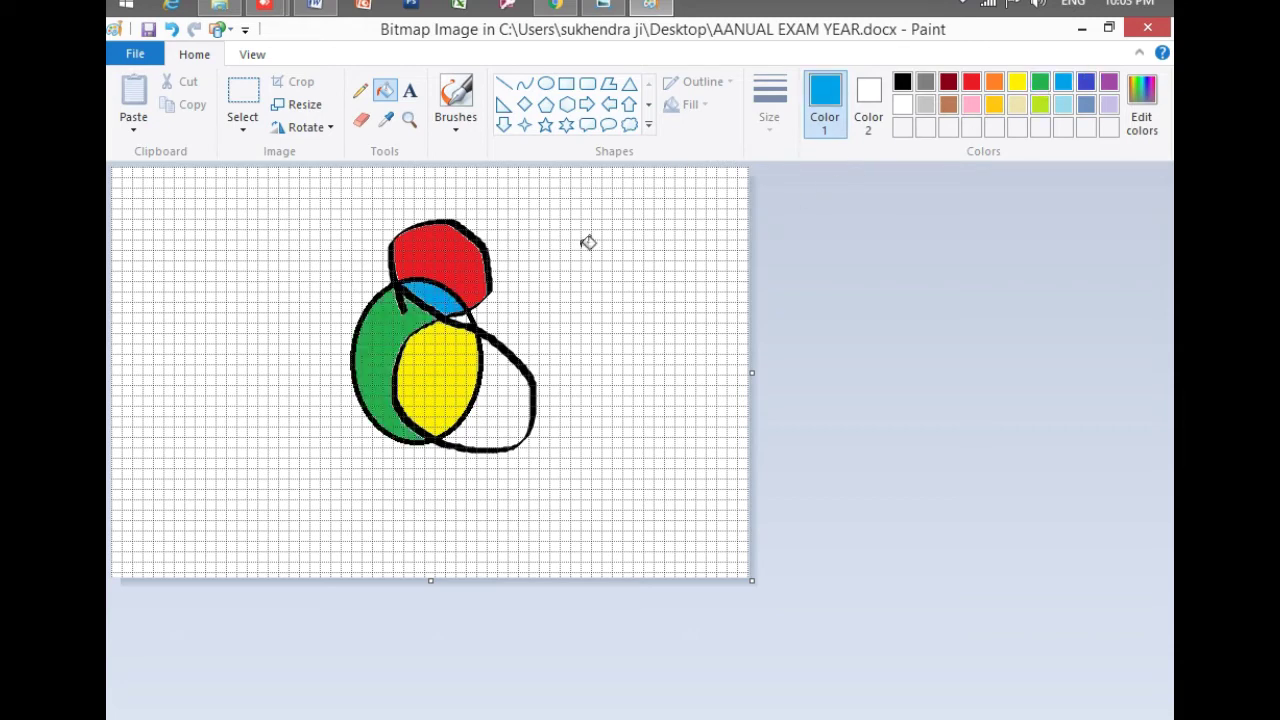
click(1110, 84)
click(500, 400)
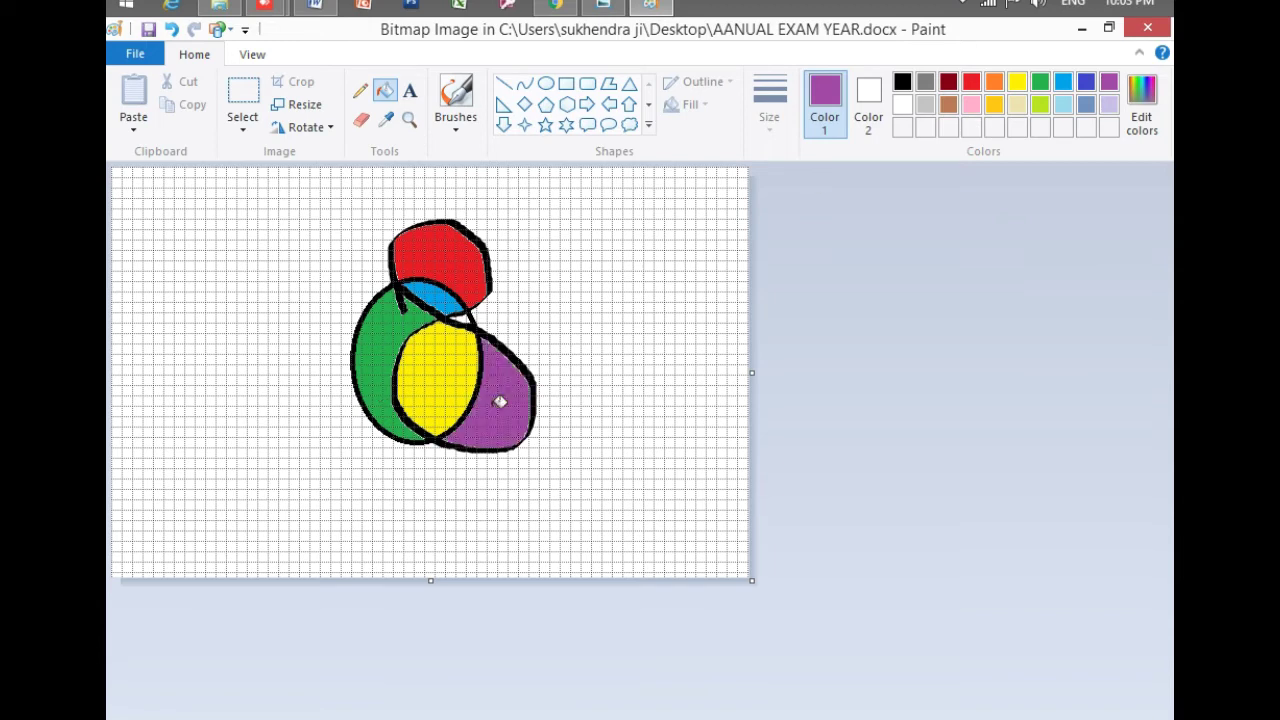
click(971, 104)
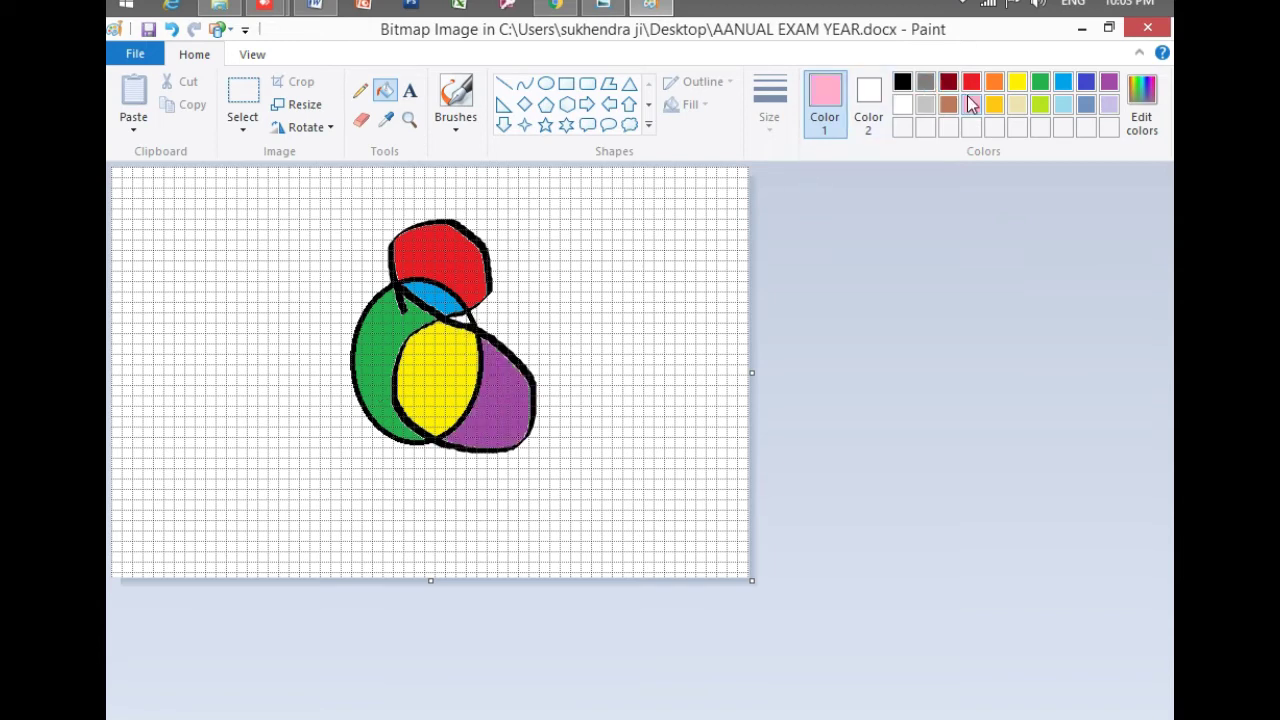
click(462, 316)
Add a pink oval overlapping the right side, nudge it left and up, and fill it orange
click(545, 83)
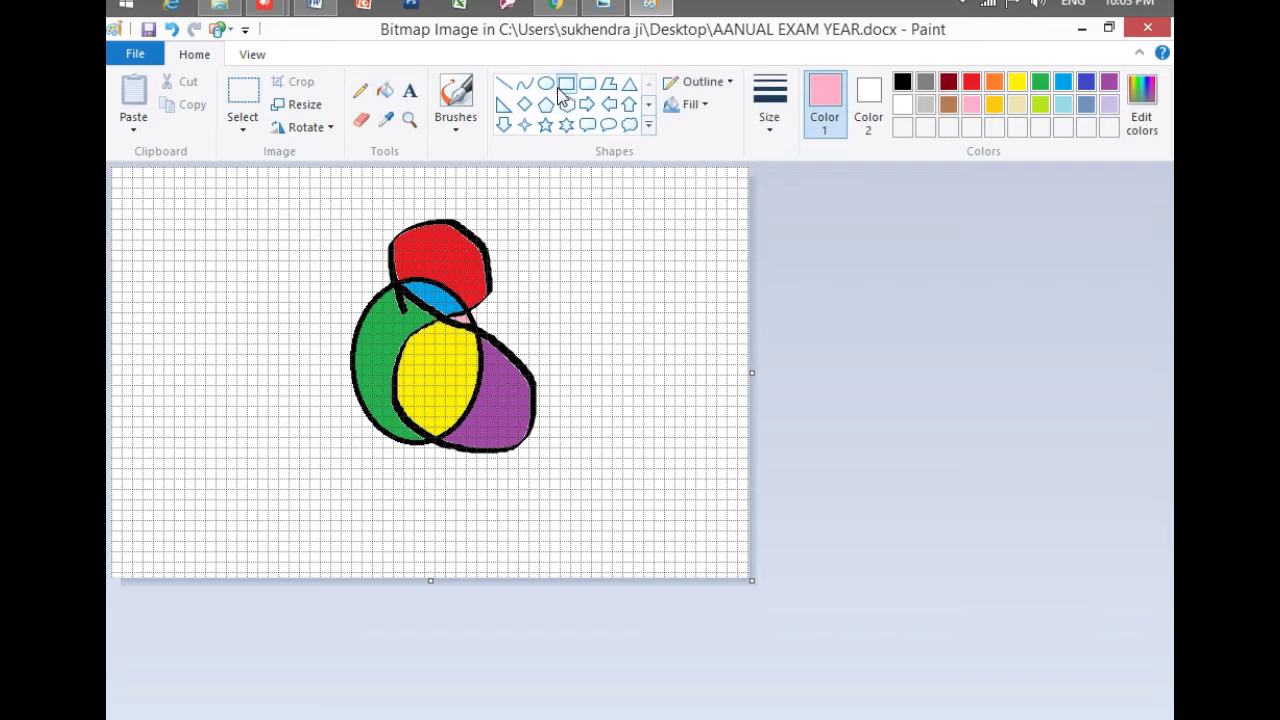
drag(497, 239, 630, 404)
key(Left)
key(Left)
key(Left)
key(Left)
key(Left)
key(Left)
key(Left)
key(Left)
key(Left)
key(Left)
key(Left)
key(Left)
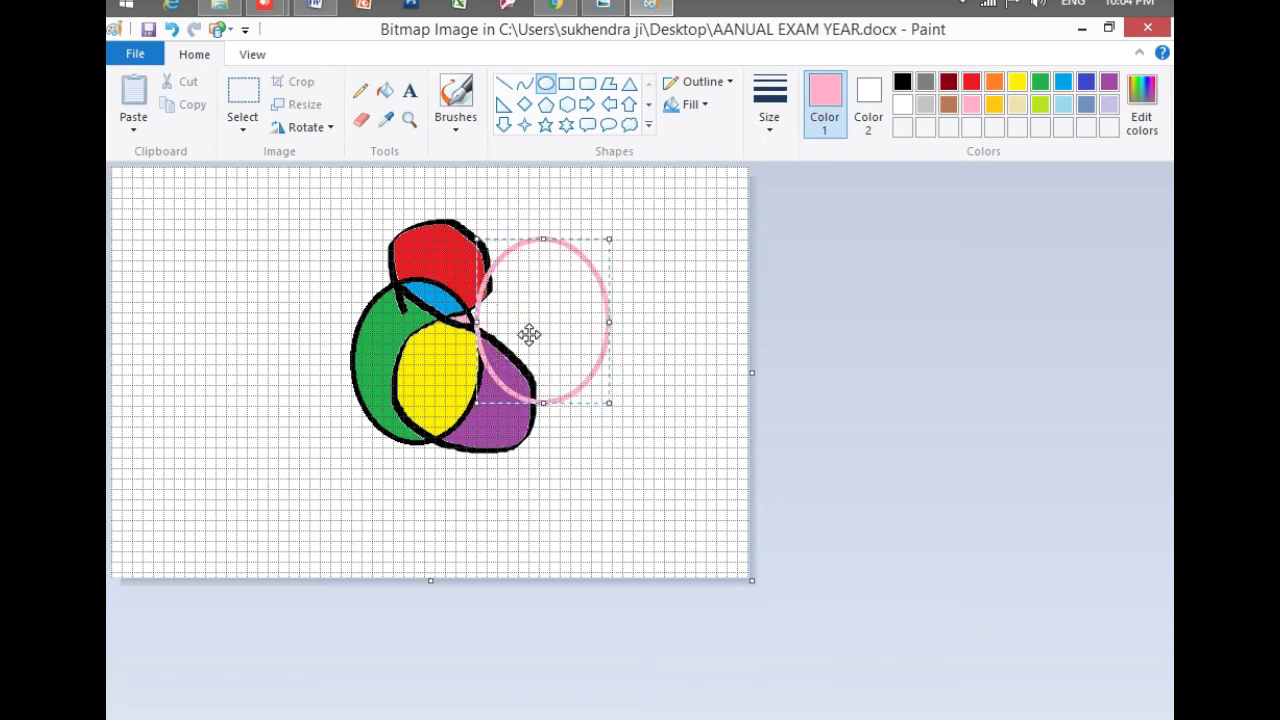
key(Up)
key(Up)
key(Up)
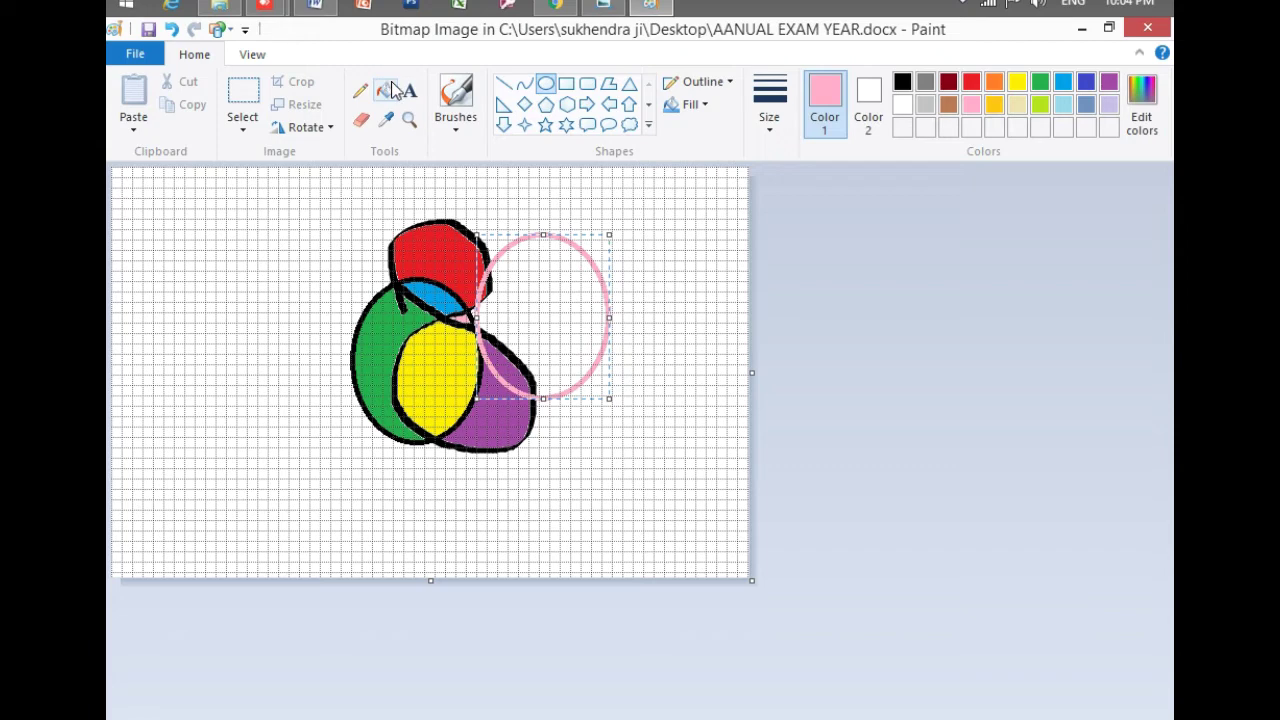
click(386, 91)
click(995, 88)
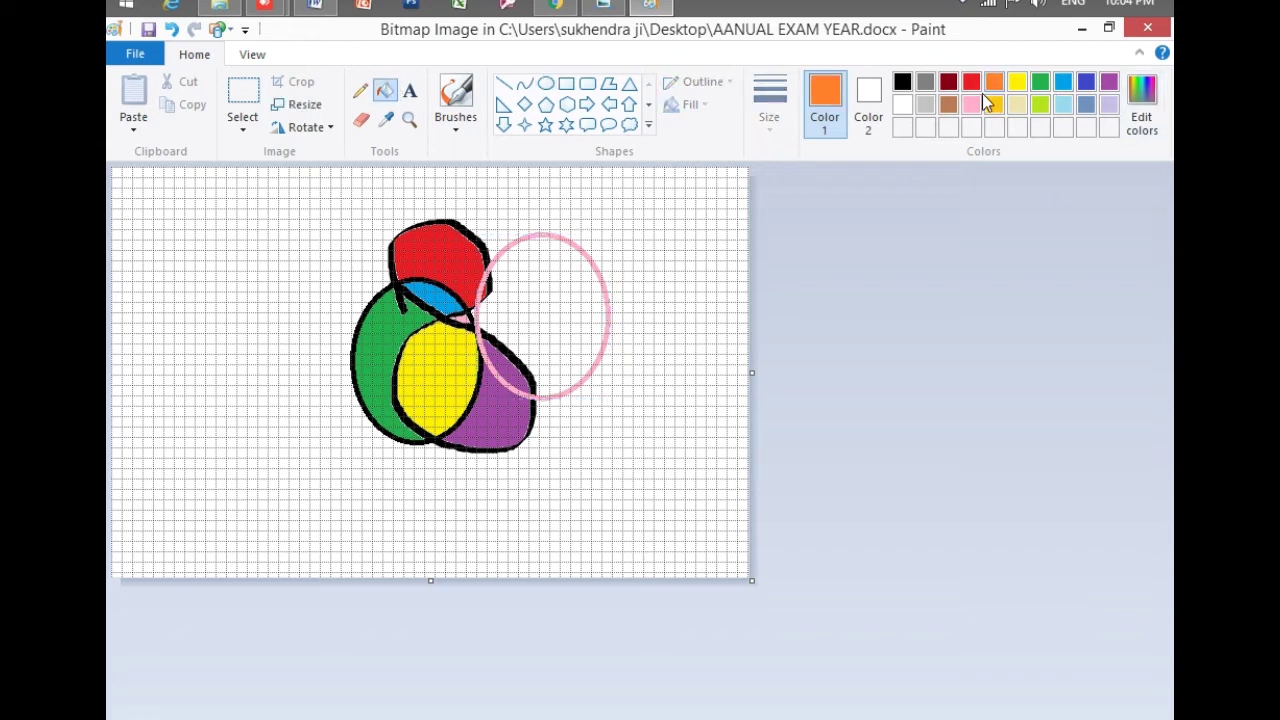
click(565, 292)
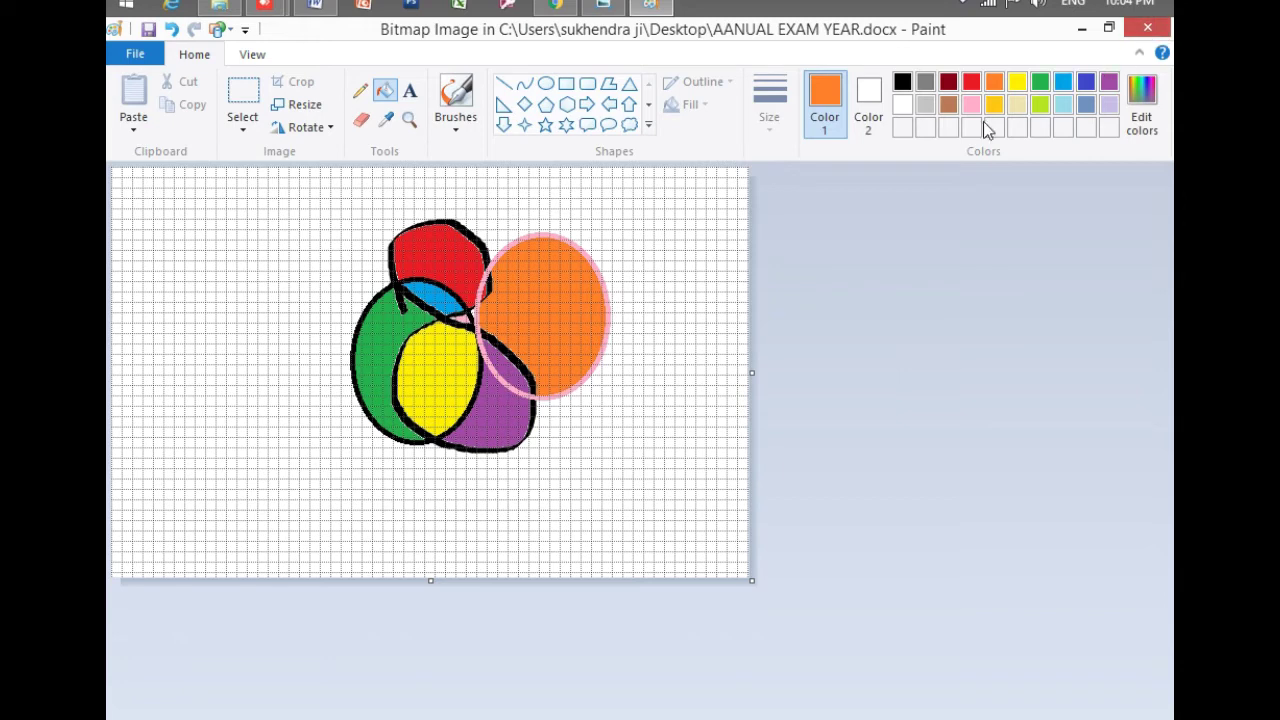
Close Paint and scroll Word to view the coloured drawing below question 6
click(1155, 27)
scroll(757, 366, down, 1)
scroll(760, 368, down, 3)
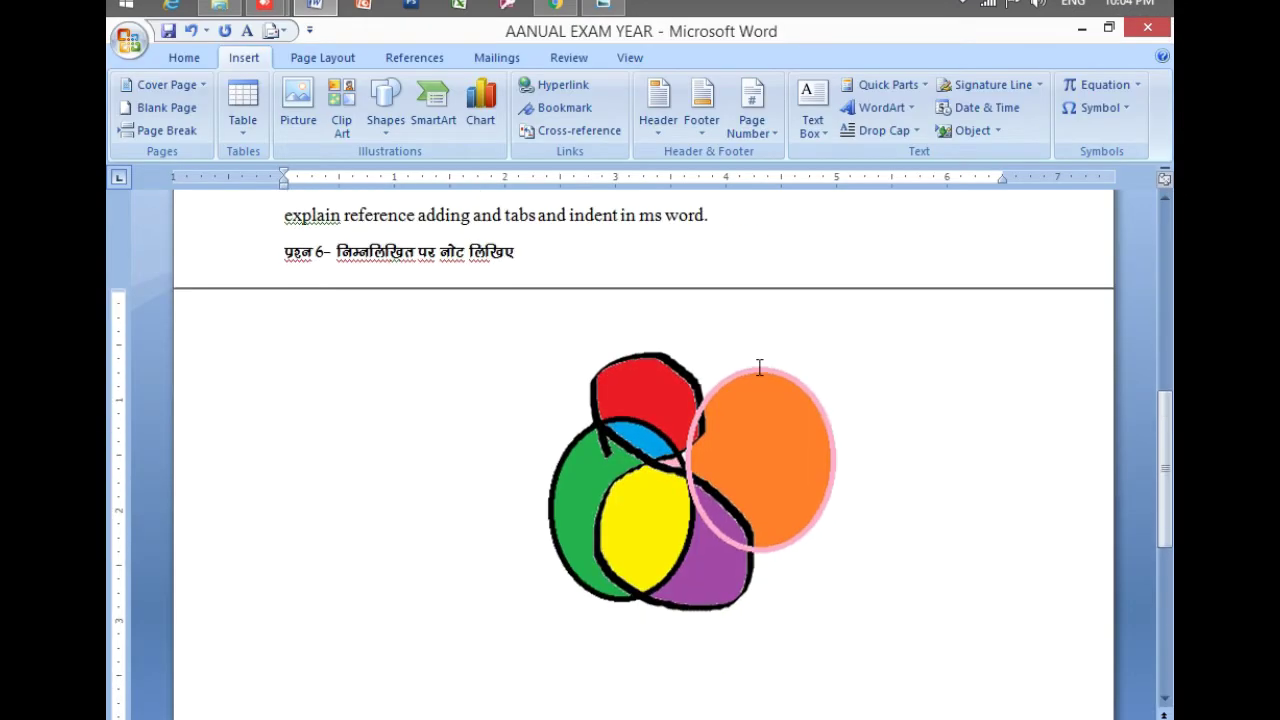
scroll(762, 368, down, 2)
scroll(780, 402, up, 3)
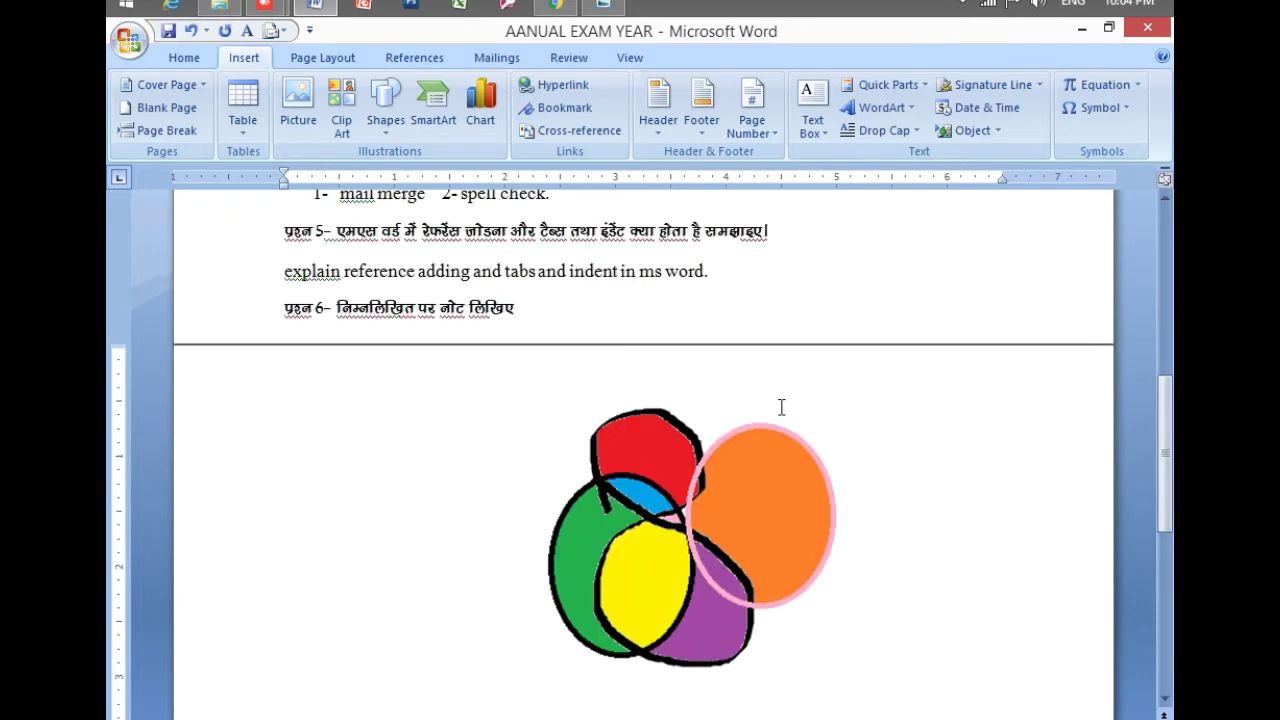
scroll(789, 477, up, 2)
scroll(789, 479, down, 3)
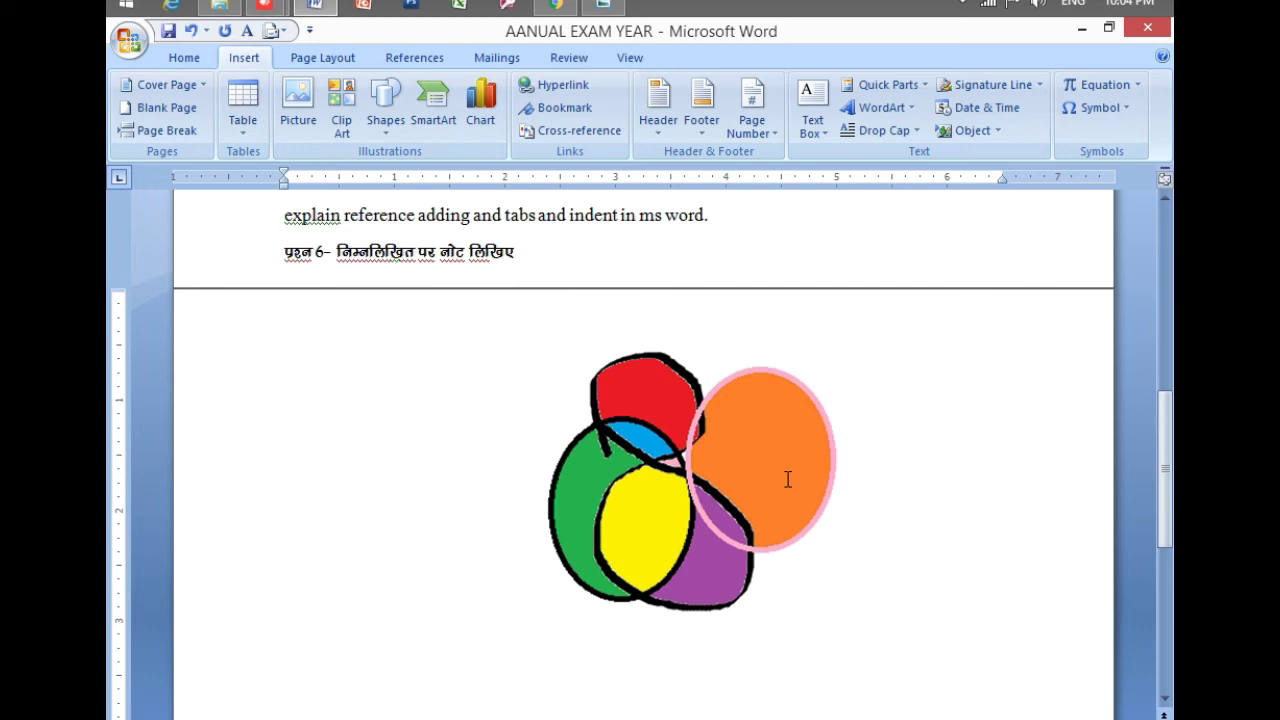
Reopen the embedded bitmap, erase white loops across the coloured ovals, and return to Word
double_click(788, 479)
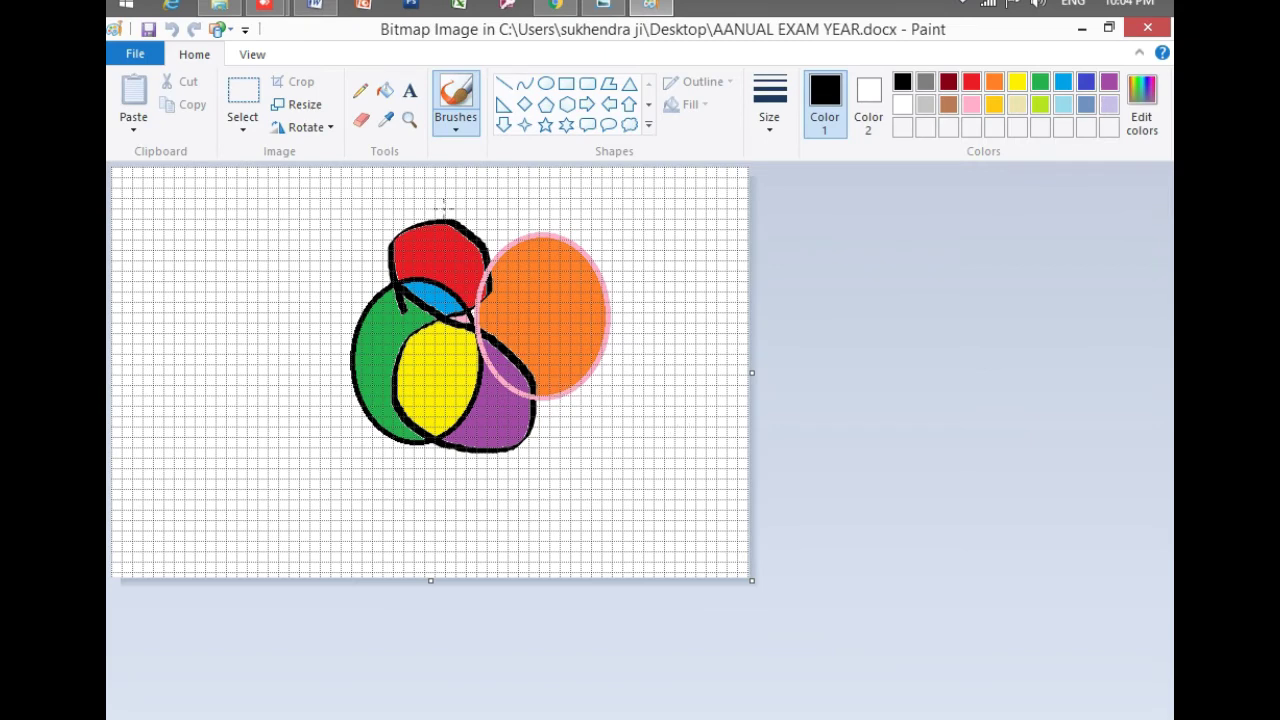
click(368, 124)
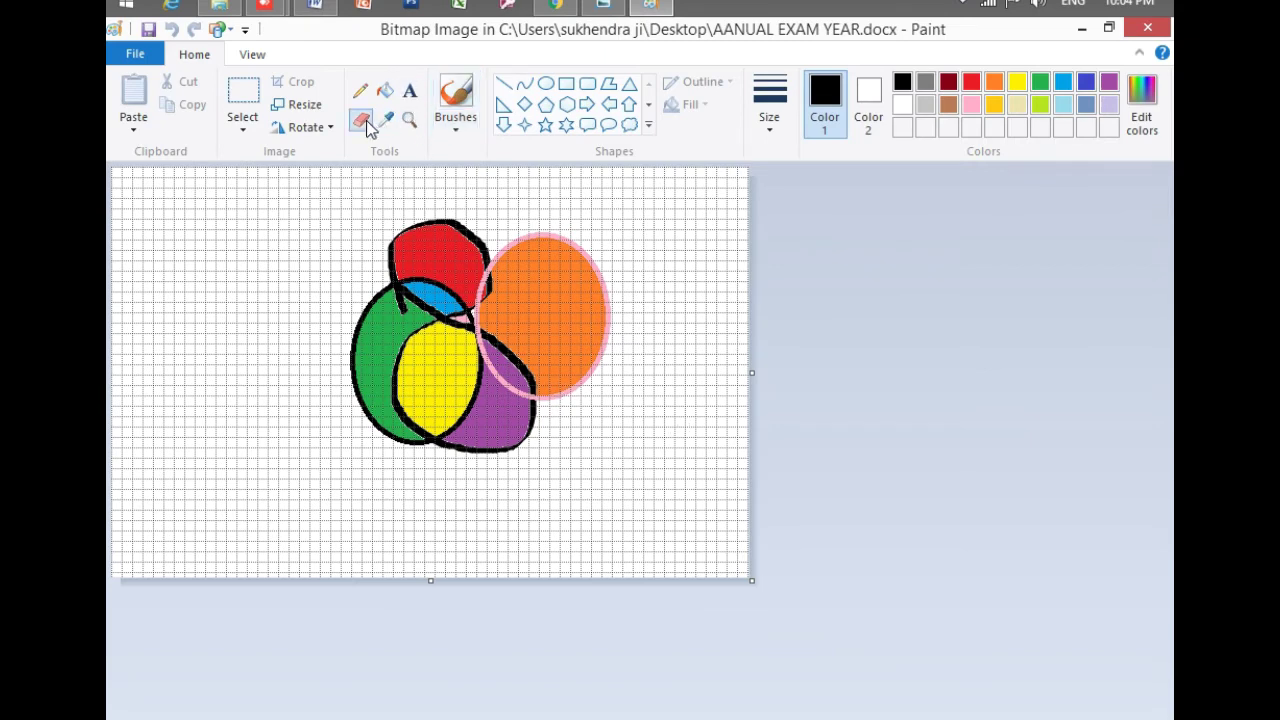
mouse_move(535, 268)
mouse_down()
mouse_move(466, 368)
mouse_move(480, 286)
mouse_move(425, 285)
mouse_move(444, 422)
mouse_move(430, 395)
mouse_move(515, 445)
mouse_move(530, 440)
mouse_move(569, 380)
mouse_move(563, 266)
mouse_move(358, 340)
mouse_move(364, 422)
mouse_up()
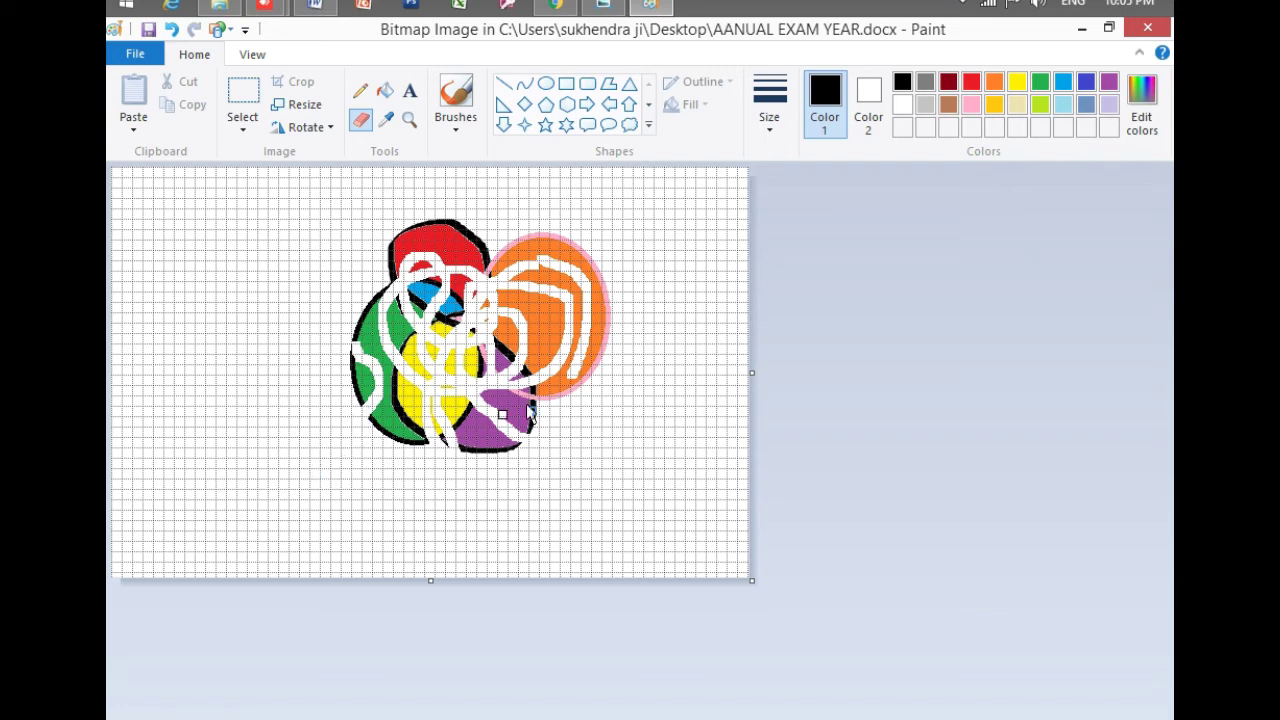
click(1145, 28)
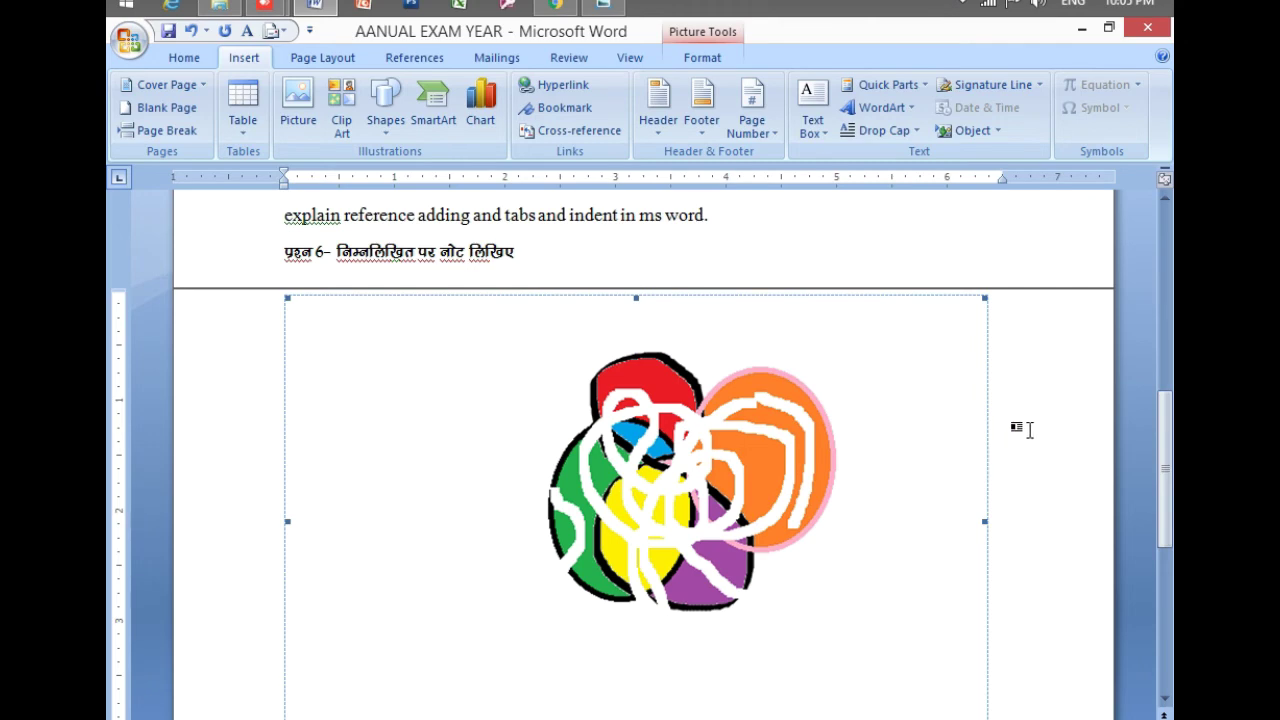
scroll(1025, 430, up, 3)
scroll(1020, 430, up, 3)
scroll(1017, 430, down, 3)
scroll(1015, 430, down, 3)
scroll(1015, 430, up, 3)
scroll(1015, 430, down, 3)
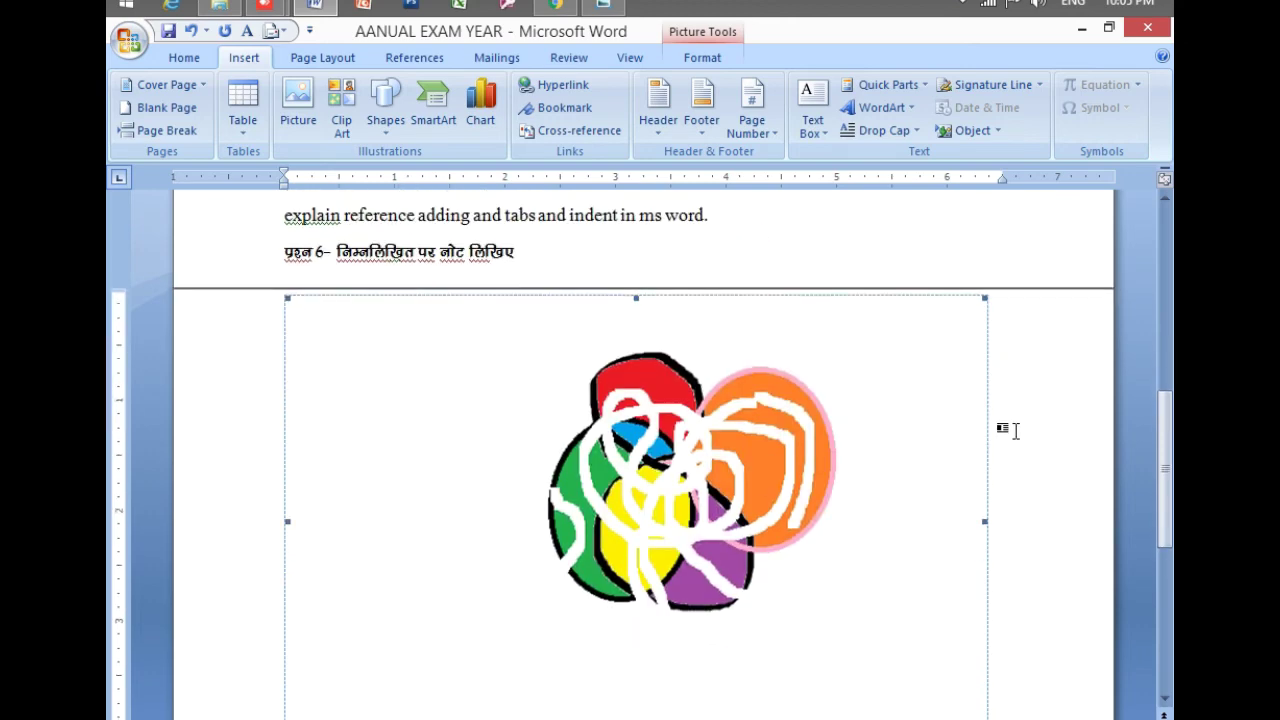